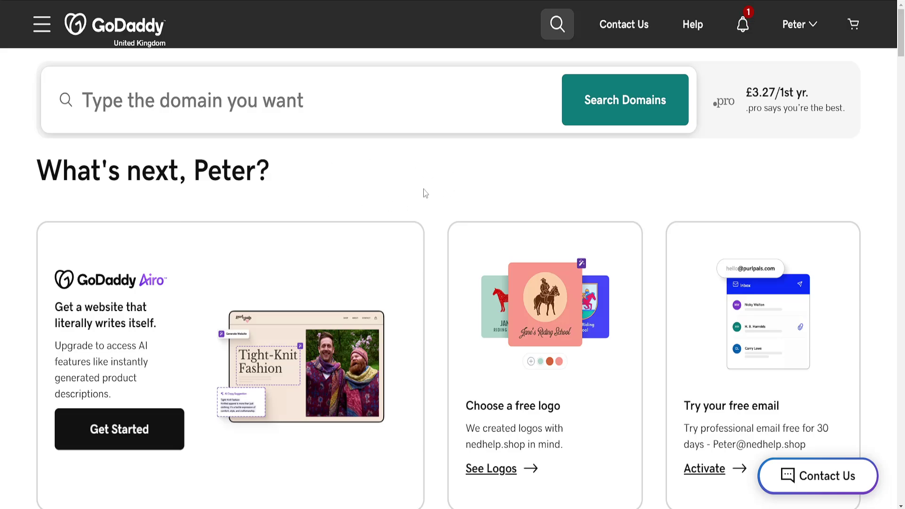
# From My Products, expand Websites + Marketing and manage the nedhelp8.godaddysites.com site.
pyautogui.click(795, 34)
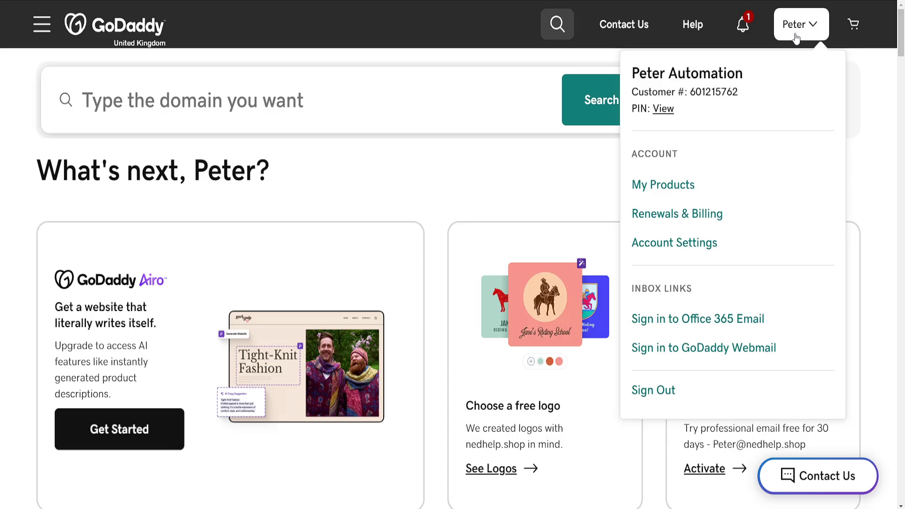
pyautogui.click(661, 188)
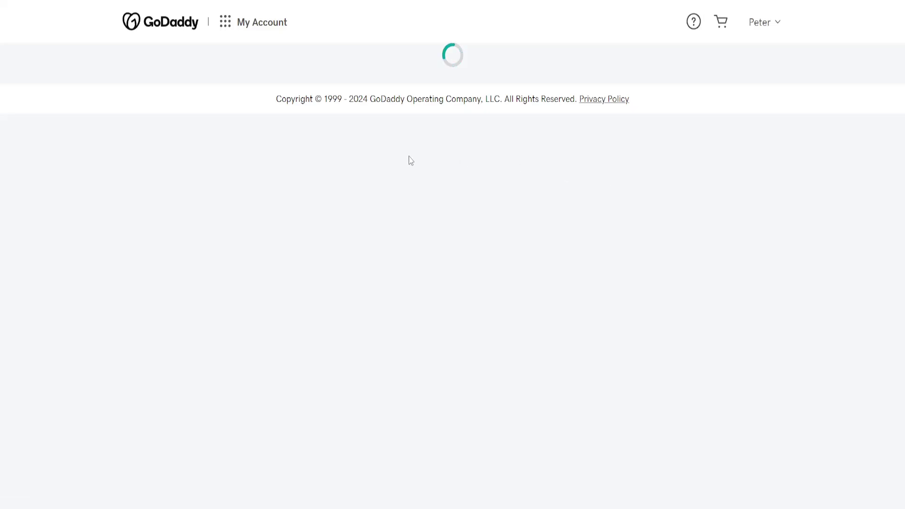
pyautogui.scroll(-2, 409, 161)
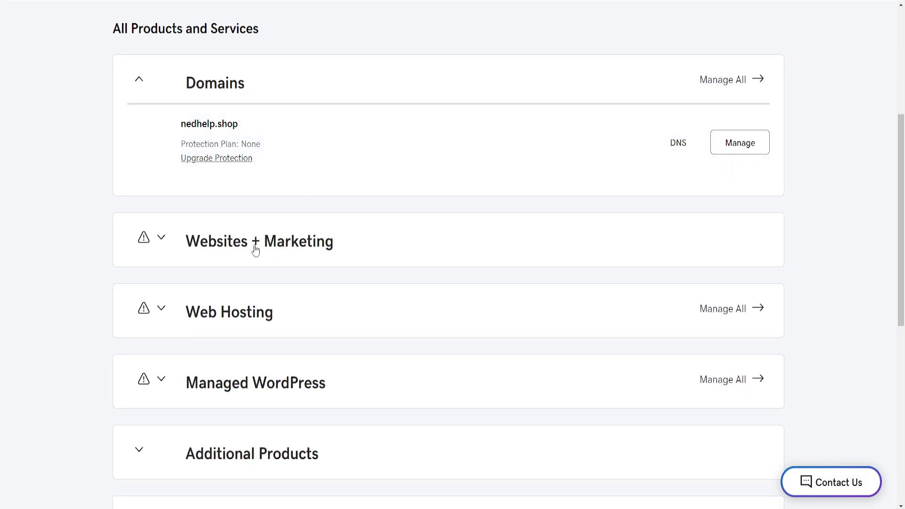
pyautogui.click(287, 249)
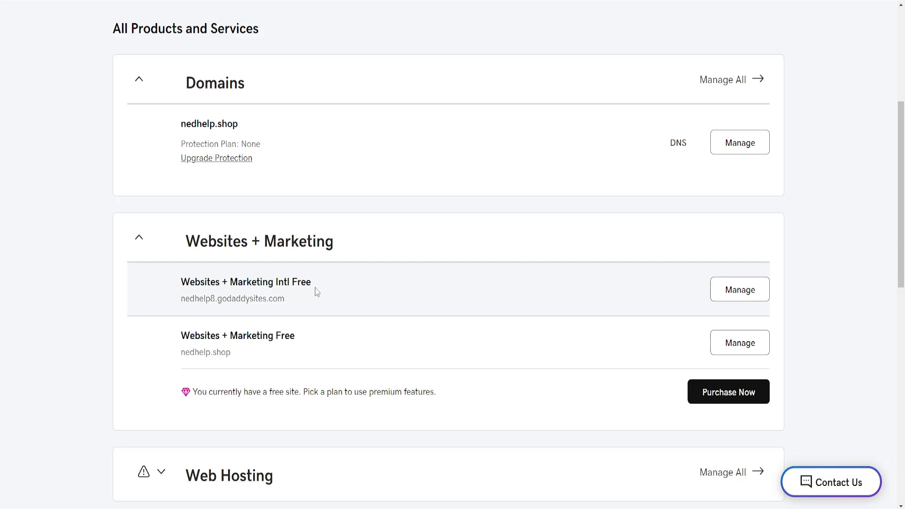
pyautogui.click(744, 292)
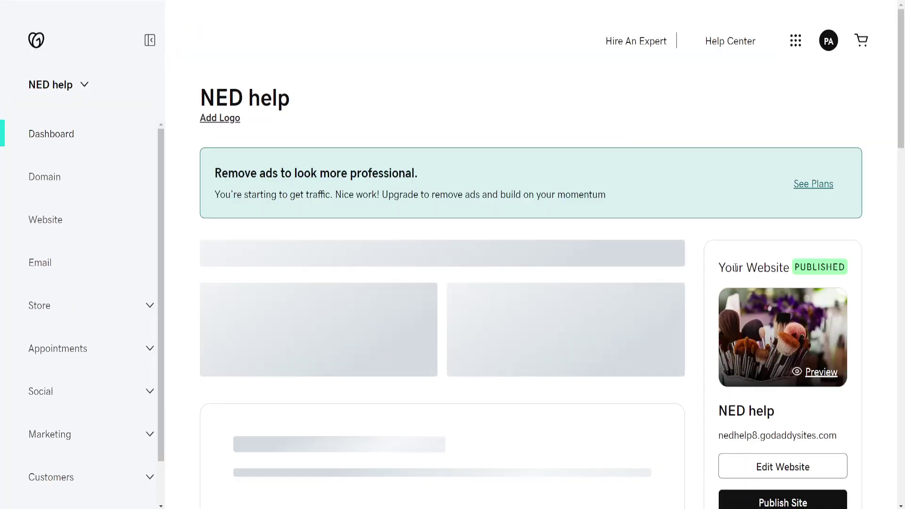
pyautogui.scroll(-2, 726, 244)
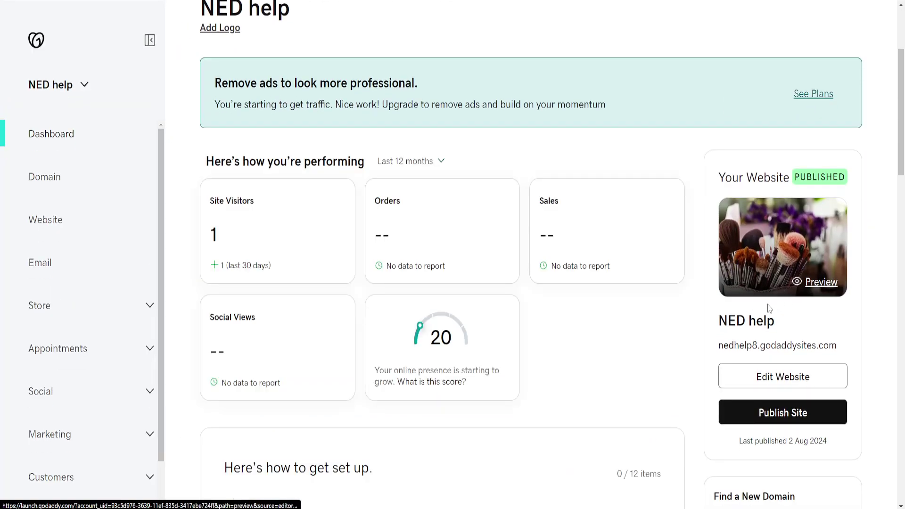
pyautogui.scroll(-1, 741, 326)
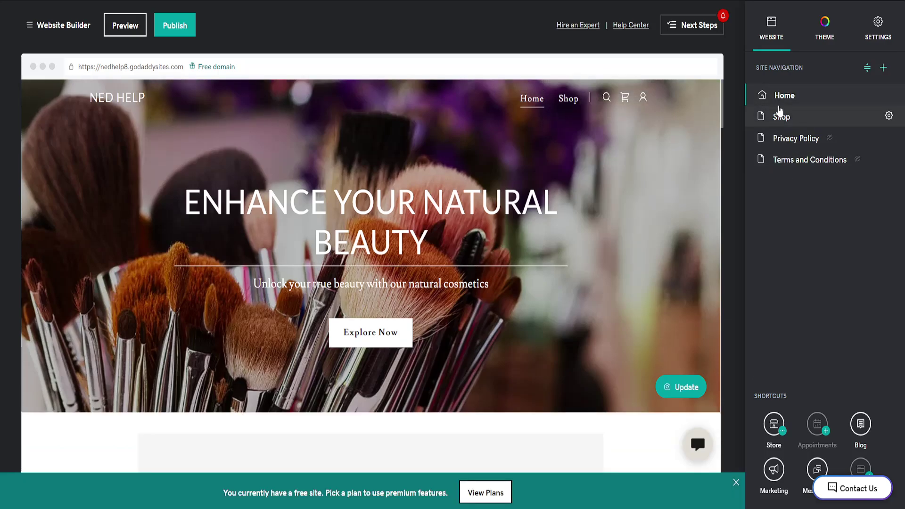
pyautogui.moveTo(784, 96)
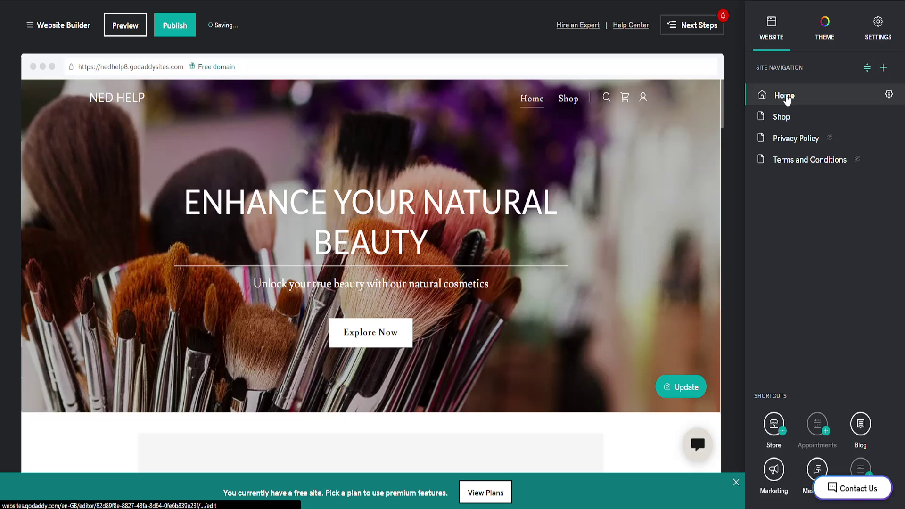
pyautogui.scroll(-3, 453, 144)
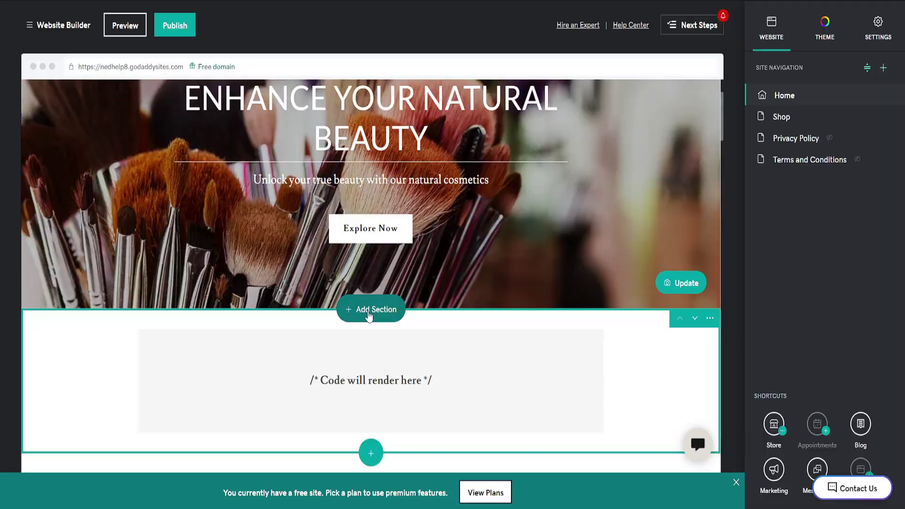
# Add a PDF Viewer section below the hero banner, after comparing it with the Files option.
pyautogui.click(369, 317)
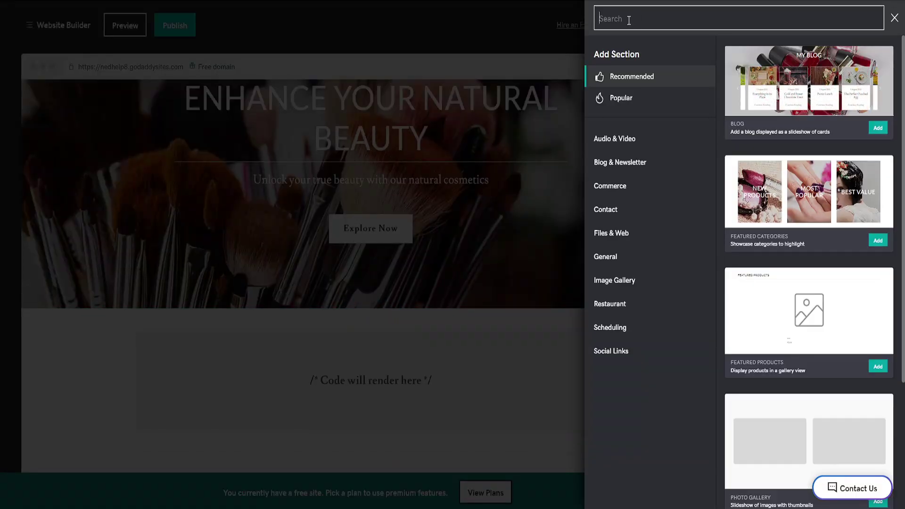
pyautogui.write('PDF')
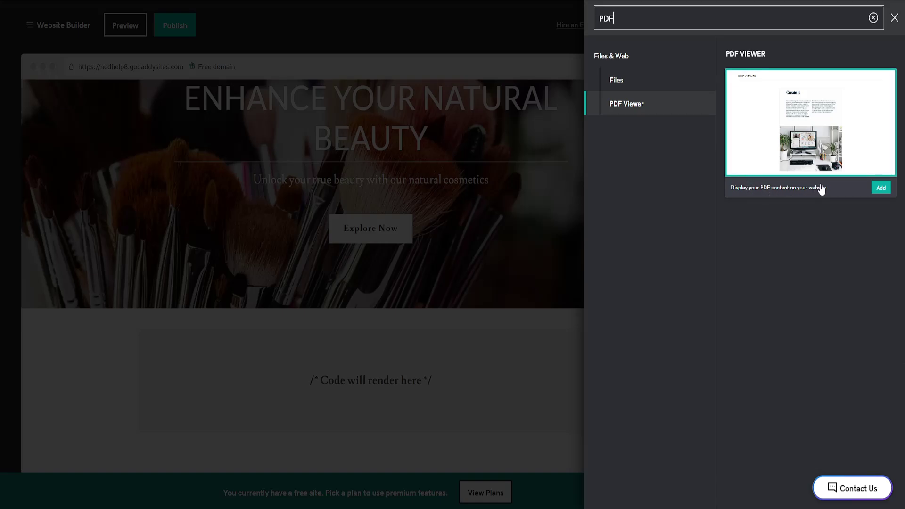
pyautogui.click(622, 84)
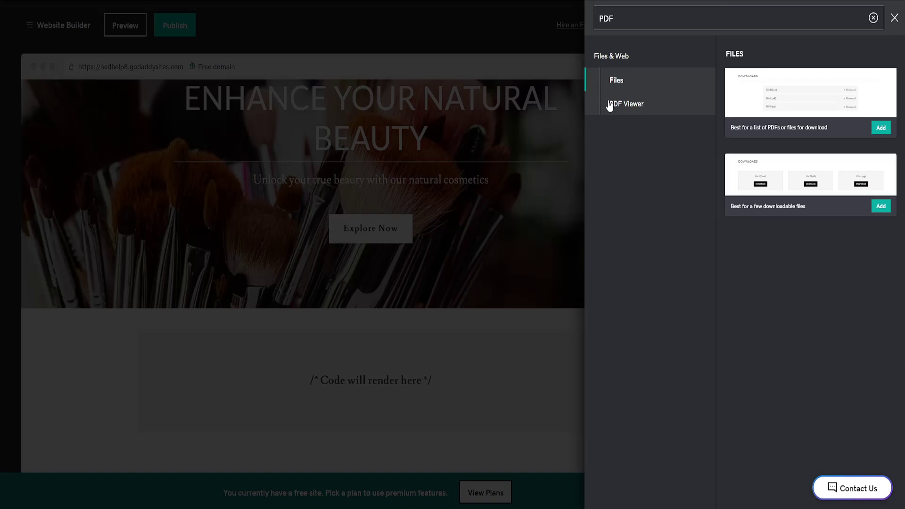
pyautogui.click(622, 109)
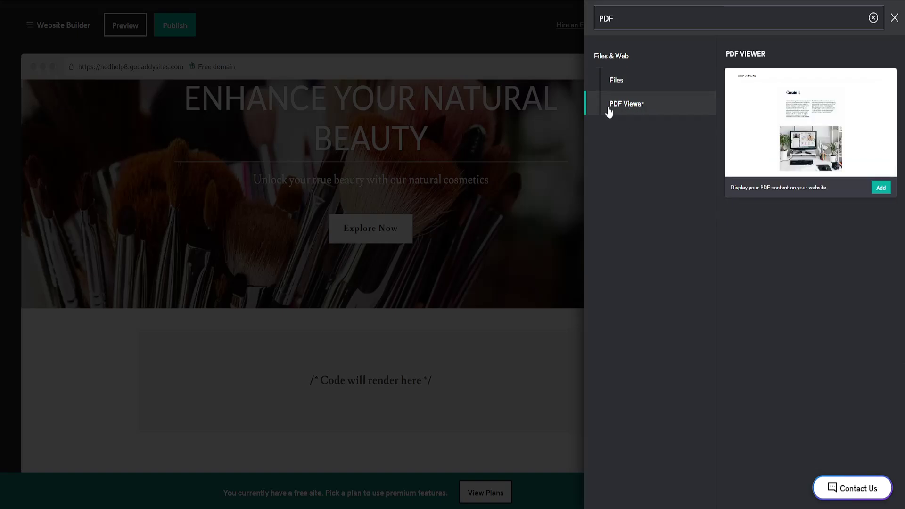
pyautogui.click(880, 188)
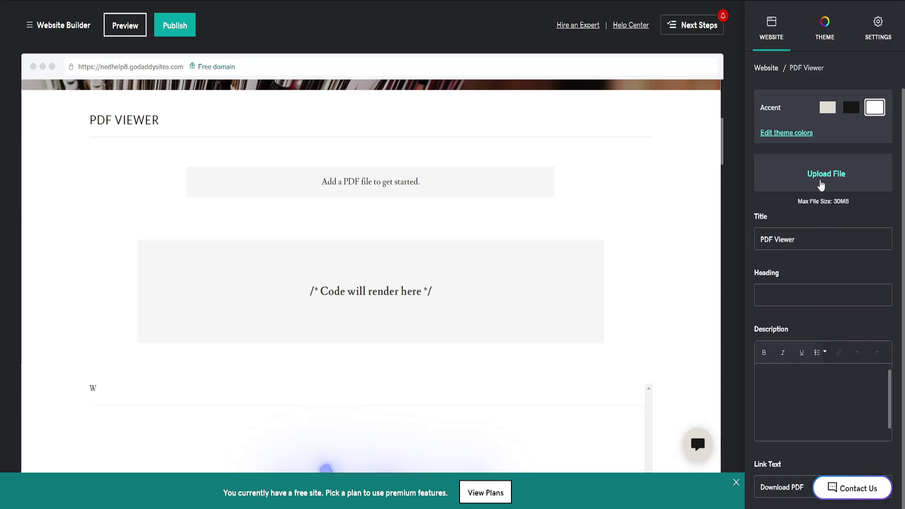
# Start uploading a file for the new PDF Viewer section.
pyautogui.click(772, 183)
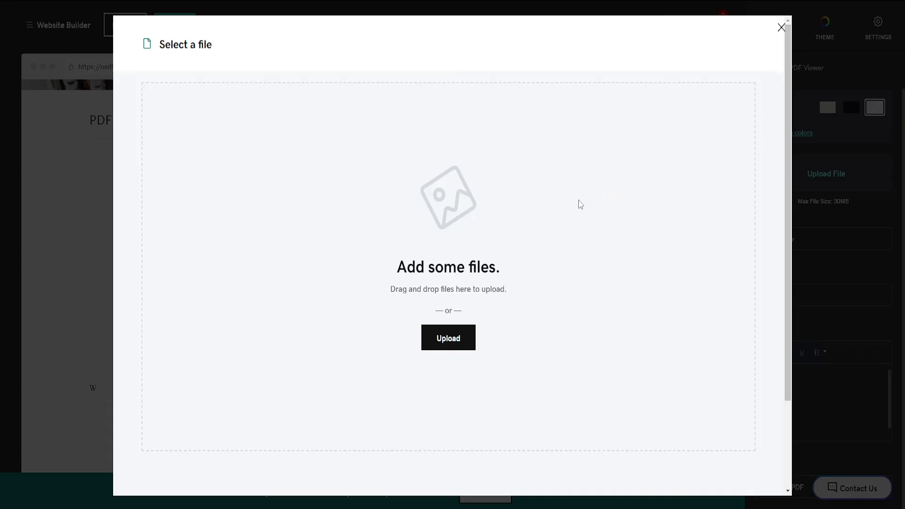
# Upload Get_Started_With_Smallpdf from the computer and select the uploaded tile.
pyautogui.click(437, 341)
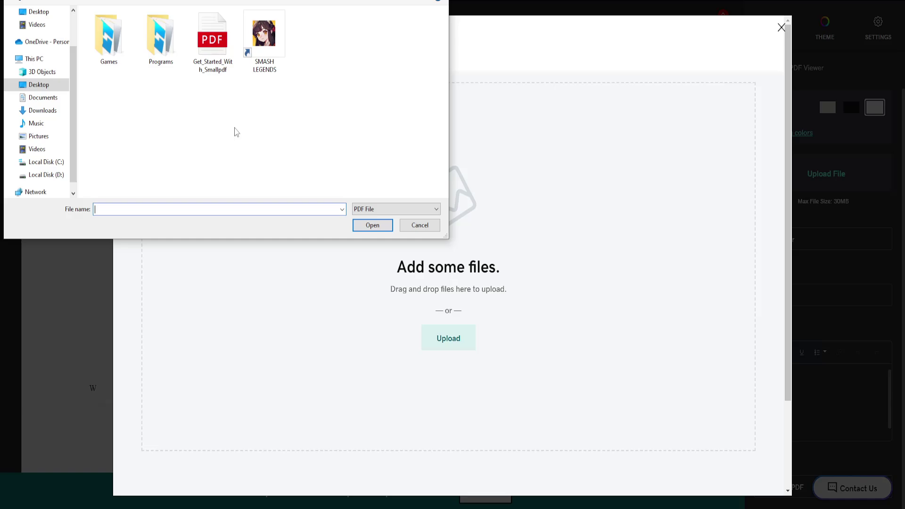
pyautogui.click(213, 41)
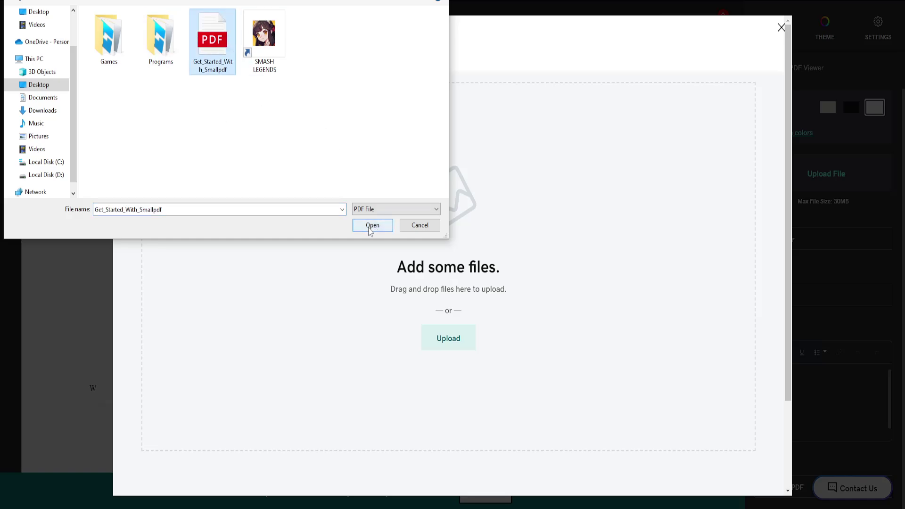
pyautogui.click(372, 225)
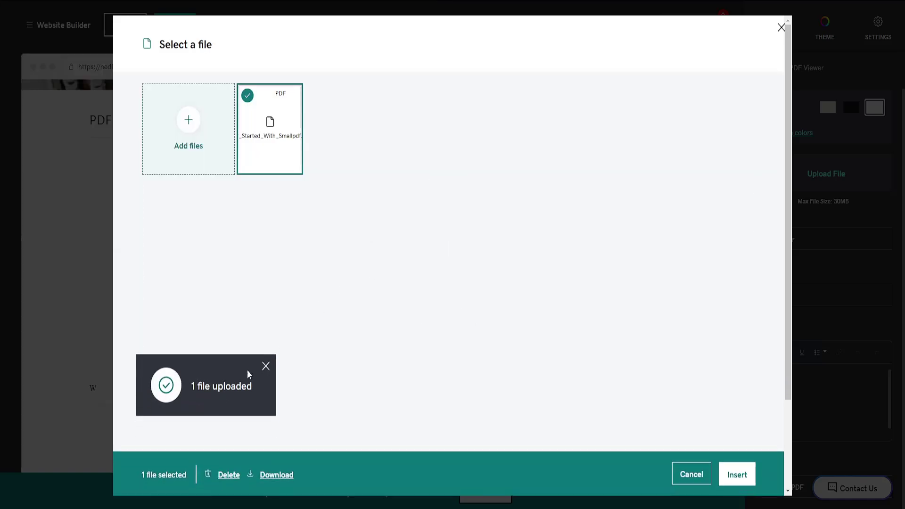
pyautogui.click(265, 147)
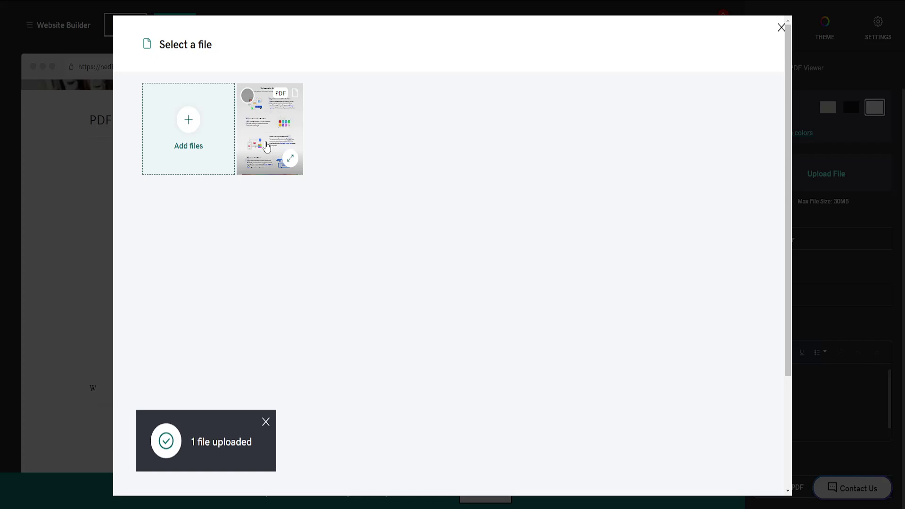
pyautogui.click(267, 147)
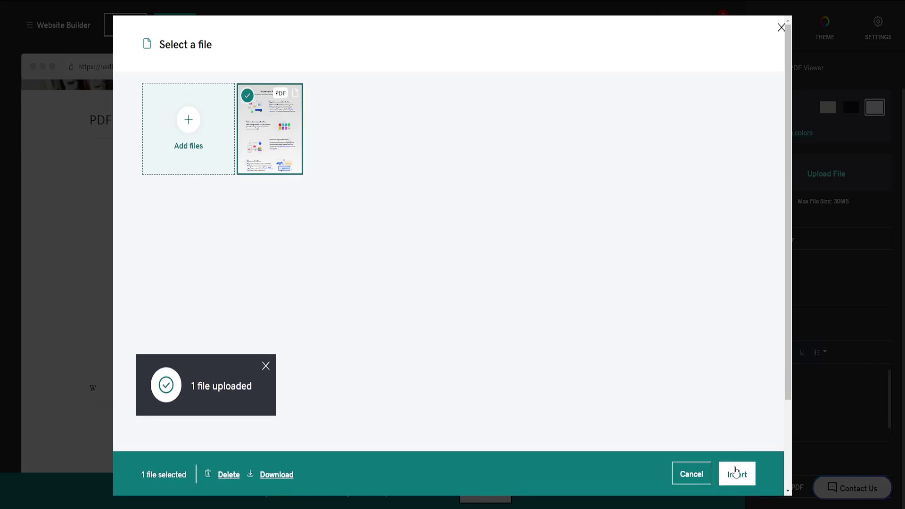
# Insert the Smallpdf PDF into the section, finish editing, and select the rendered PDF Viewer.
pyautogui.click(736, 475)
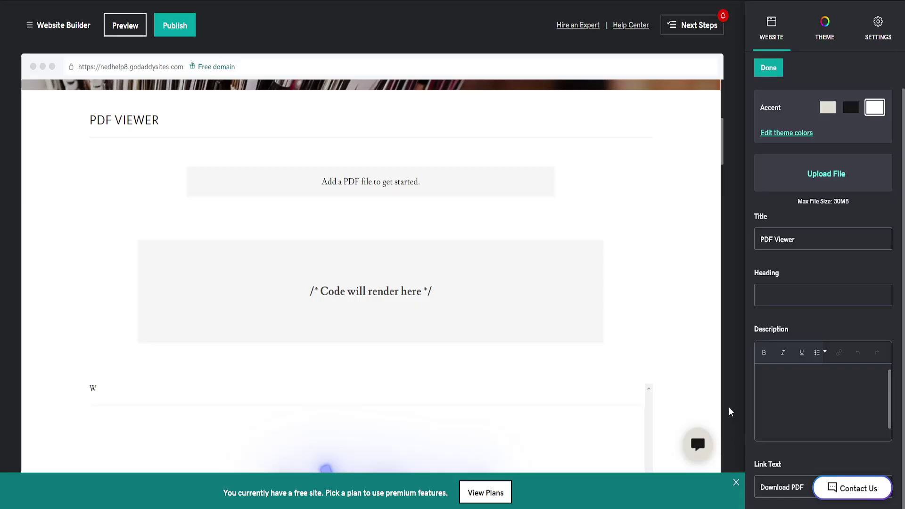
pyautogui.scroll(-1, 438, 276)
pyautogui.scroll(-3, 410, 283)
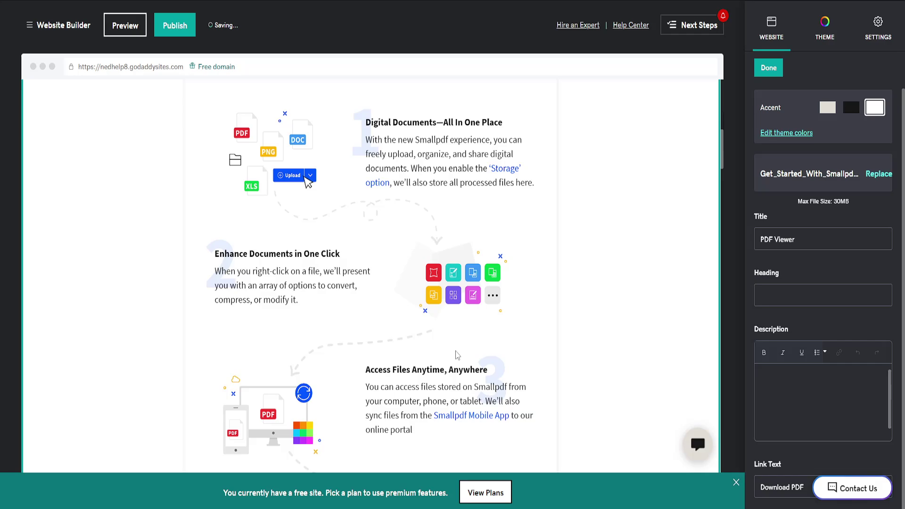
pyautogui.scroll(-4, 353, 293)
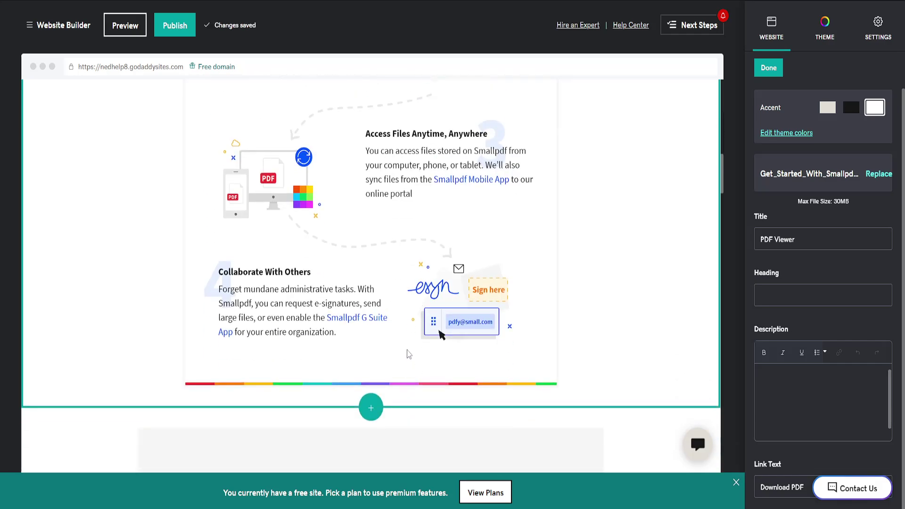
pyautogui.scroll(4, 407, 353)
pyautogui.scroll(3, 485, 268)
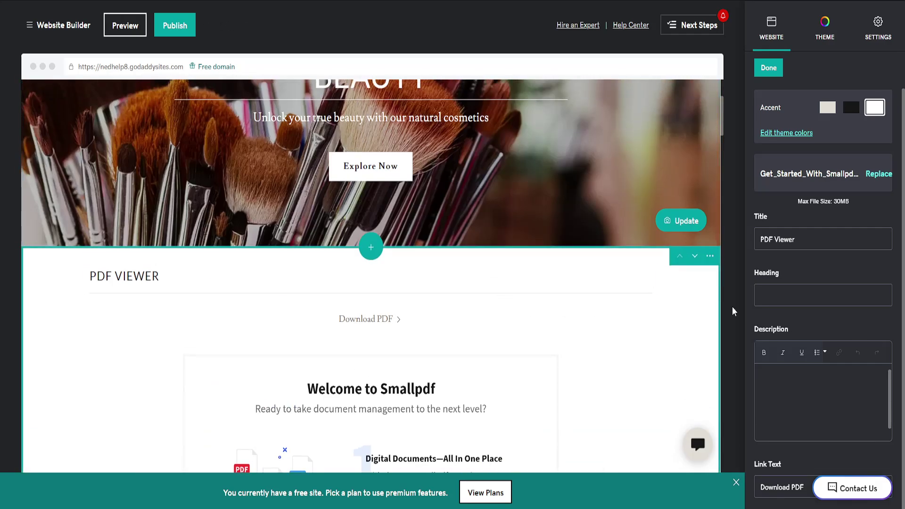
pyautogui.click(768, 67)
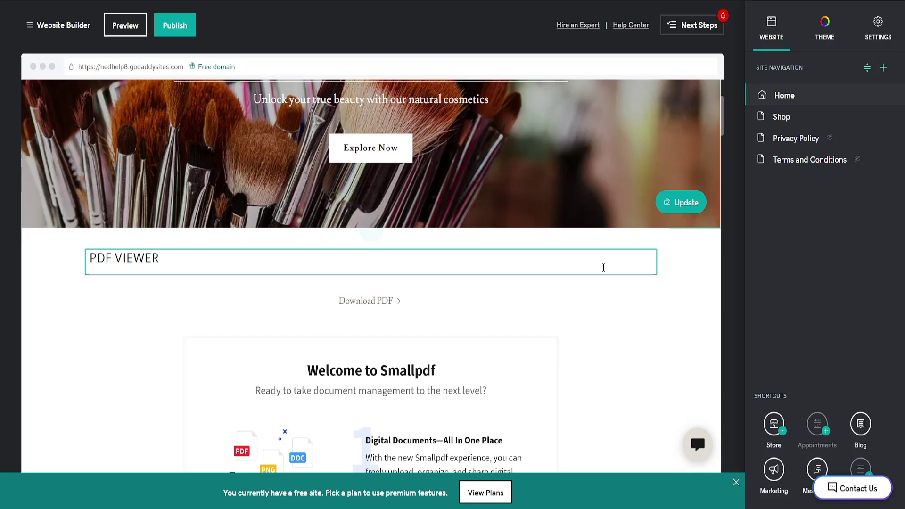
pyautogui.click(603, 267)
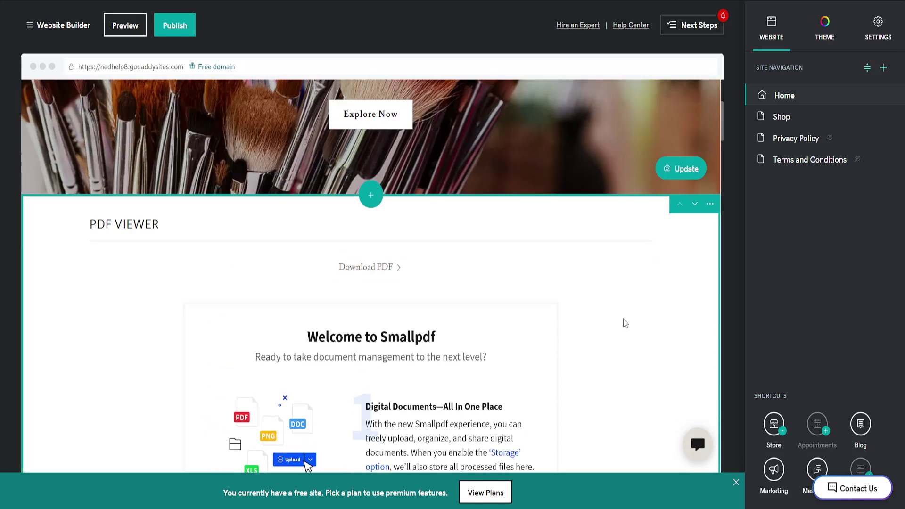